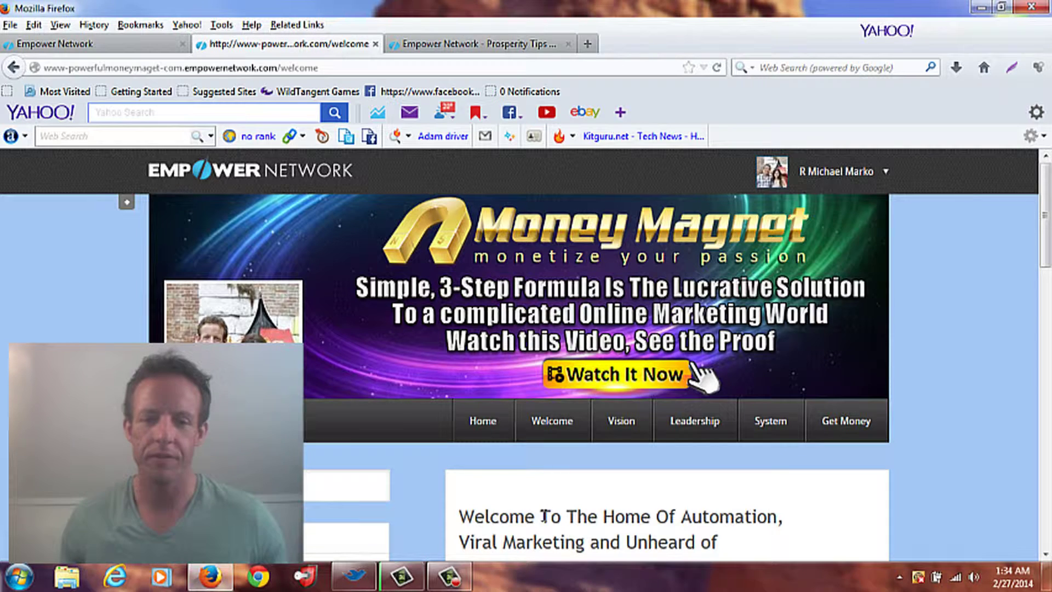
Step: Open the blog customization settings at the Navigation Bar tab
scroll(524, 473, "down", 5)
scroll(526, 469, "down", 15)
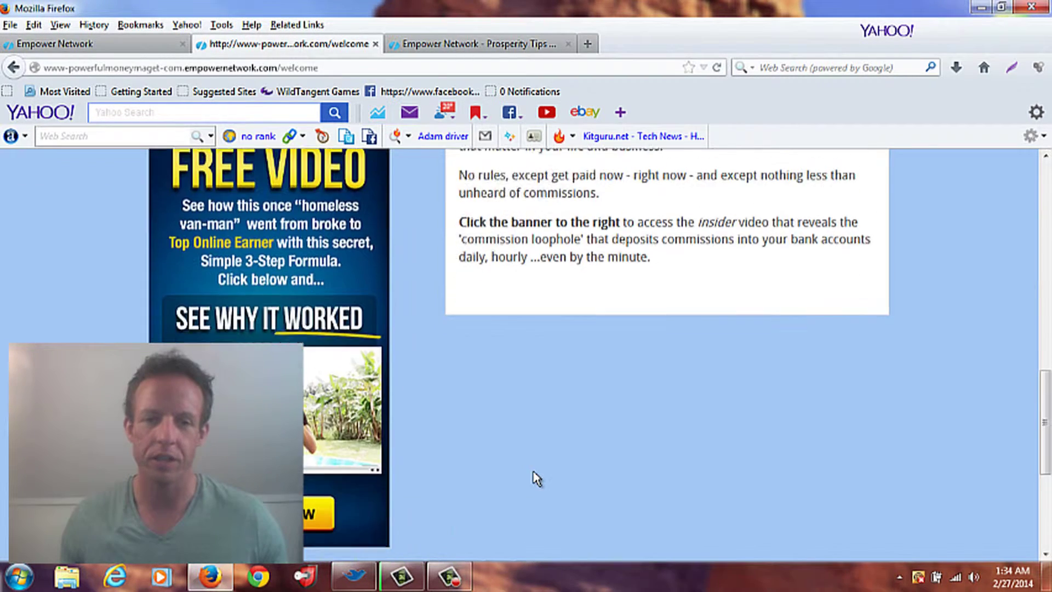
scroll(535, 469, "up", 11)
scroll(538, 471, "up", 9)
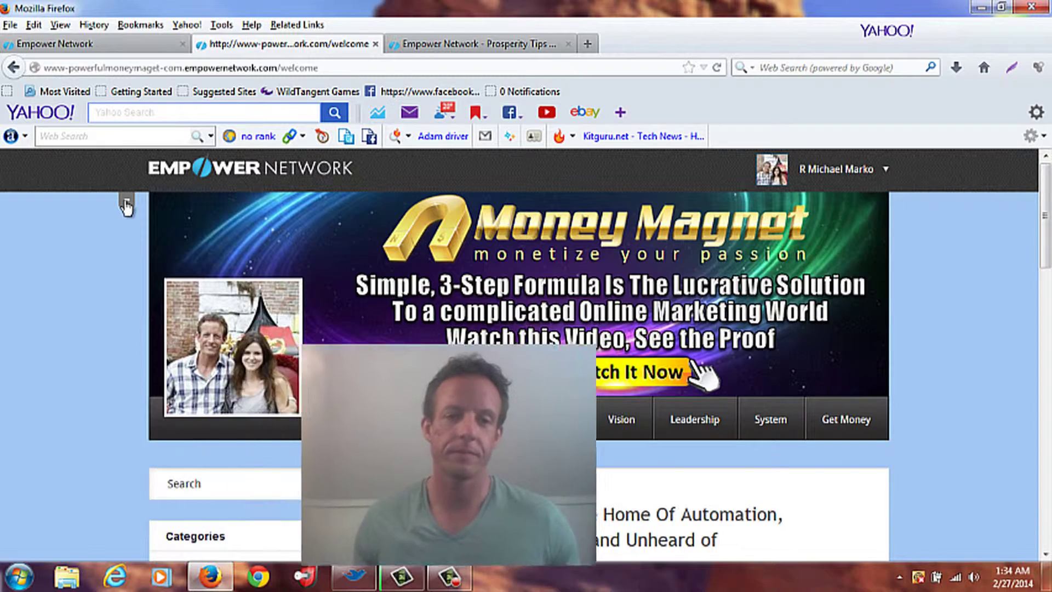
left_click(126, 204)
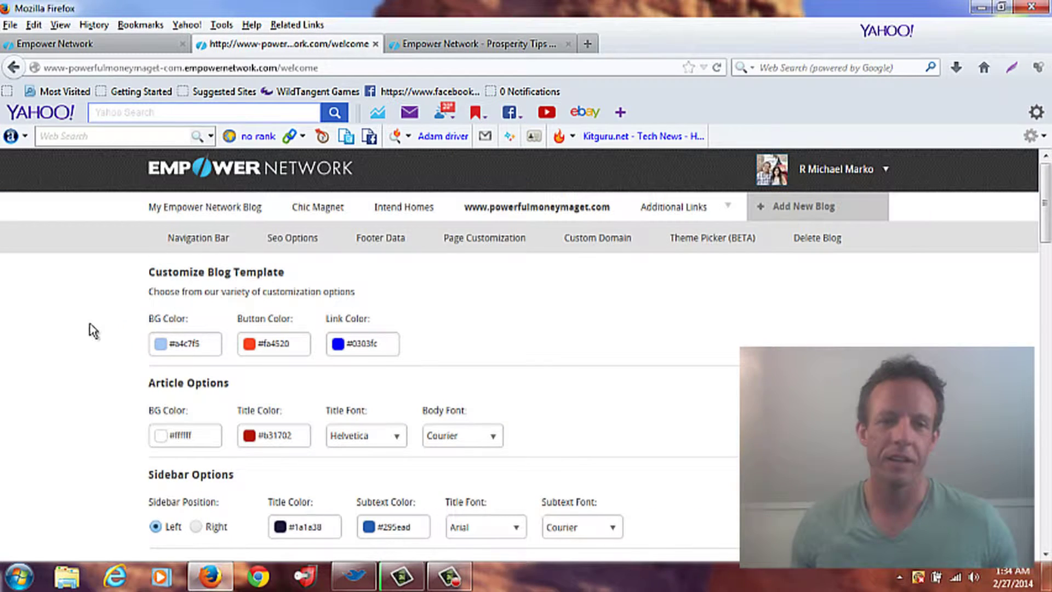
scroll(108, 385, "down", 5)
scroll(103, 382, "up", 6)
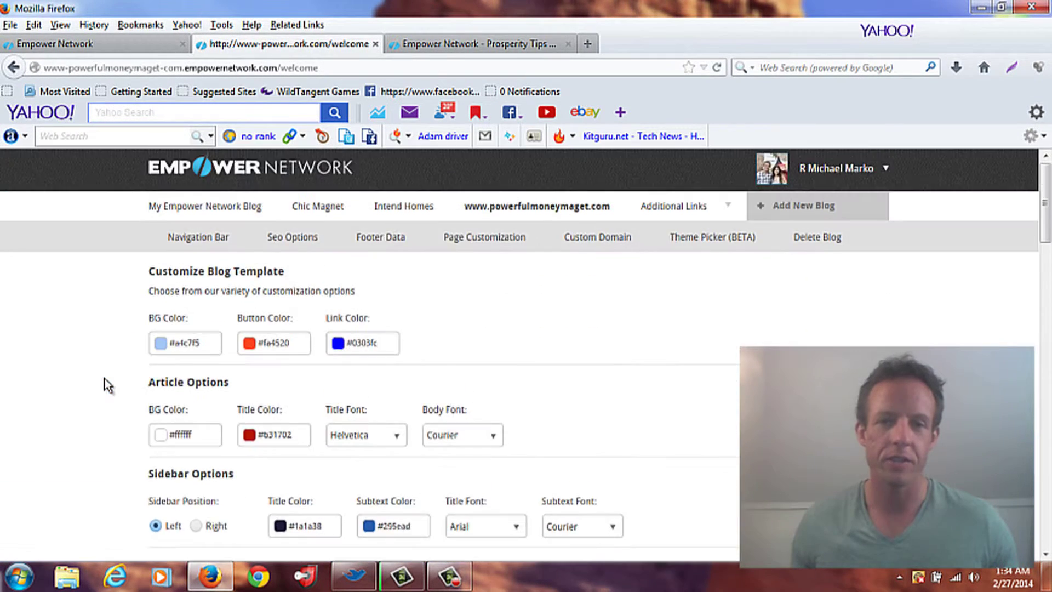
scroll(140, 305, "down", 1)
scroll(159, 243, "up", 1)
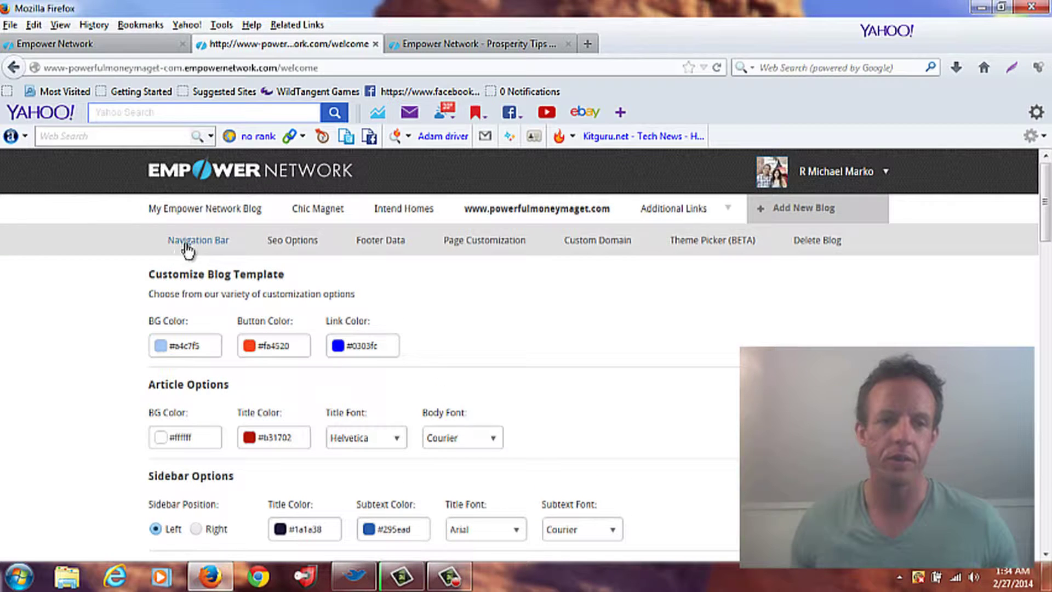
left_click(188, 246)
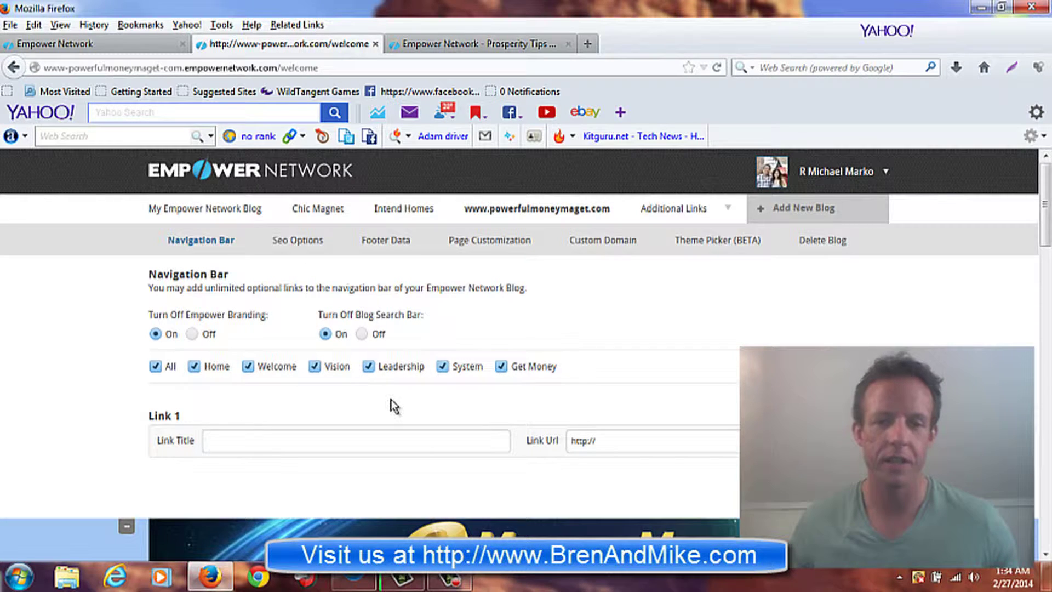
Step: Remove Vision and Welcome from the navigation bar's default tabs
scroll(390, 399, "down", 5)
scroll(368, 432, "up", 3)
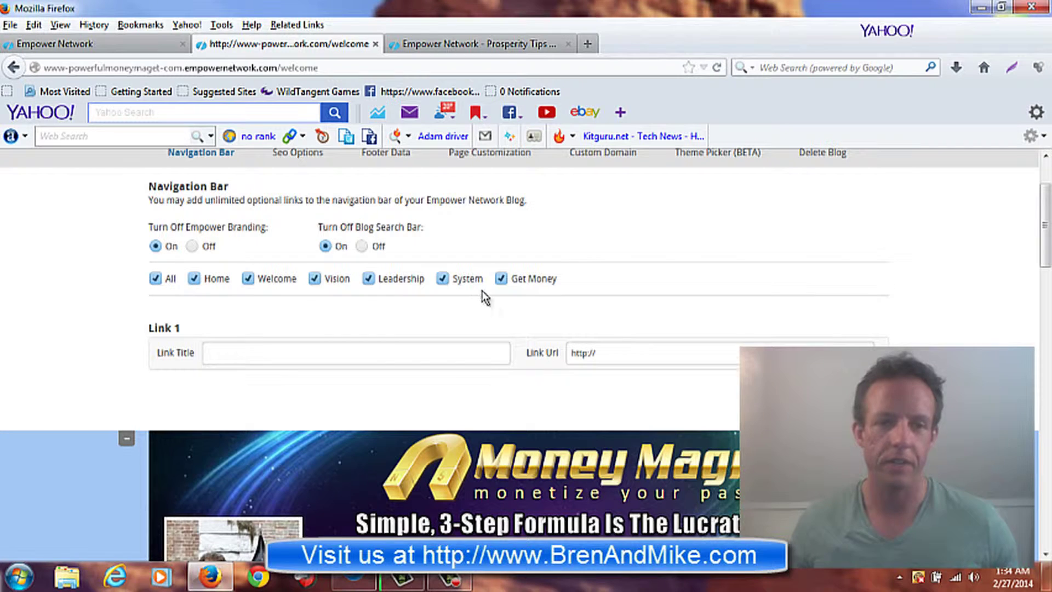
scroll(380, 361, "down", 2)
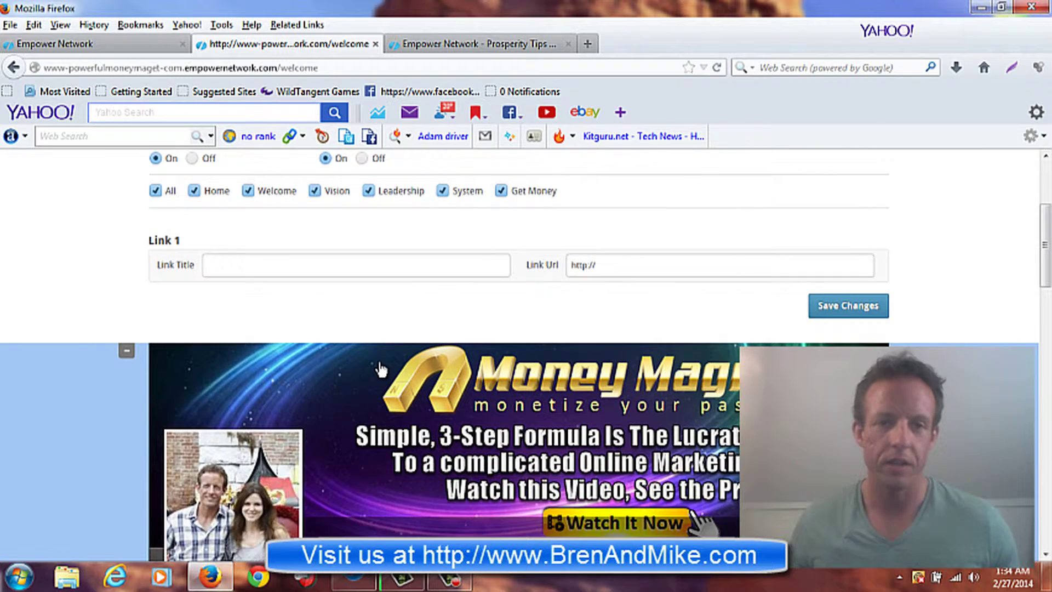
scroll(241, 335, "up", 2)
scroll(241, 335, "up", 1)
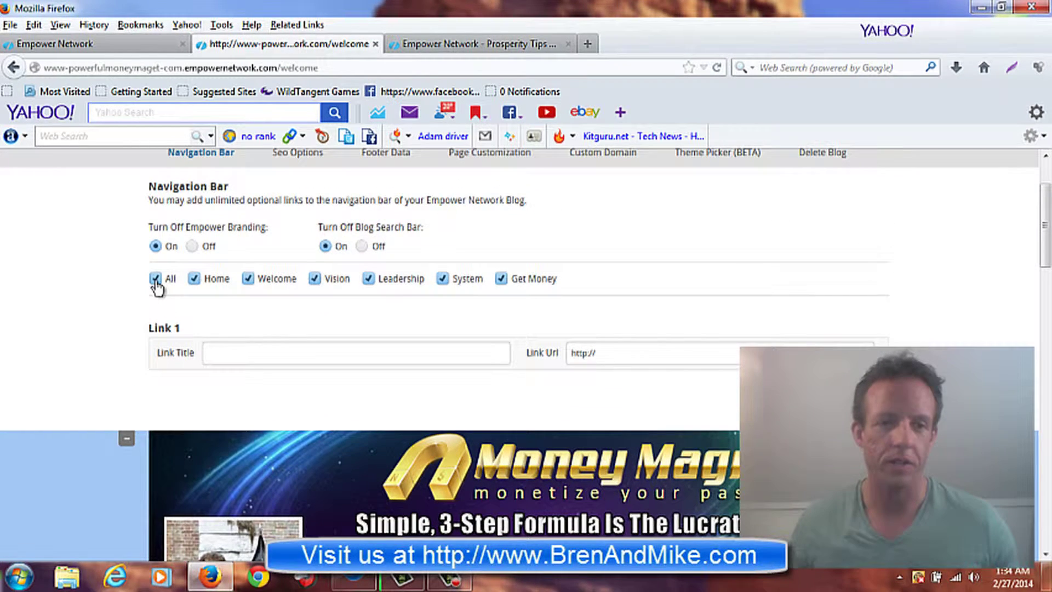
left_click(156, 280)
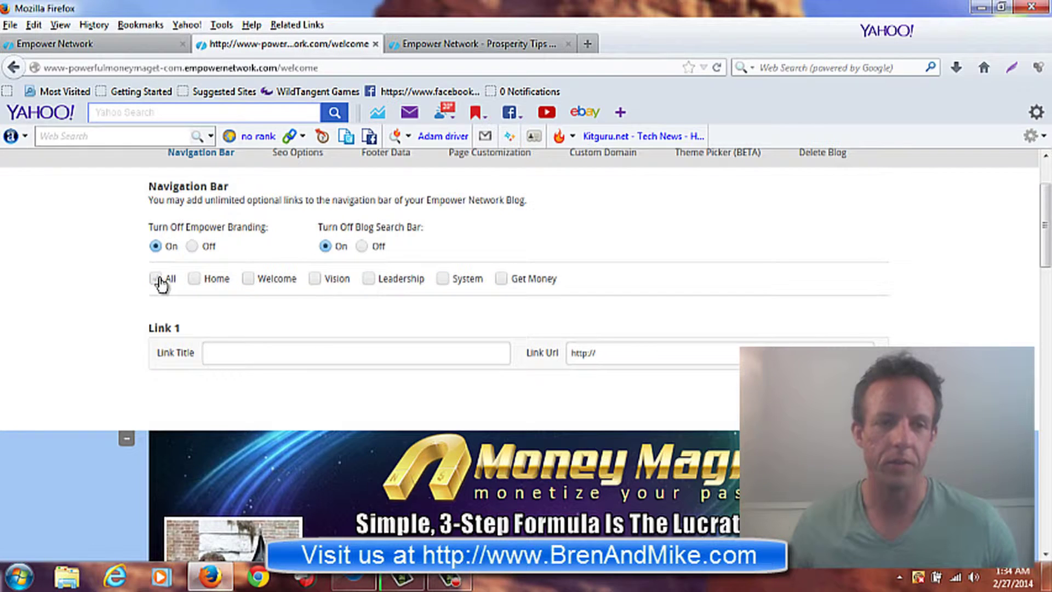
left_click(158, 279)
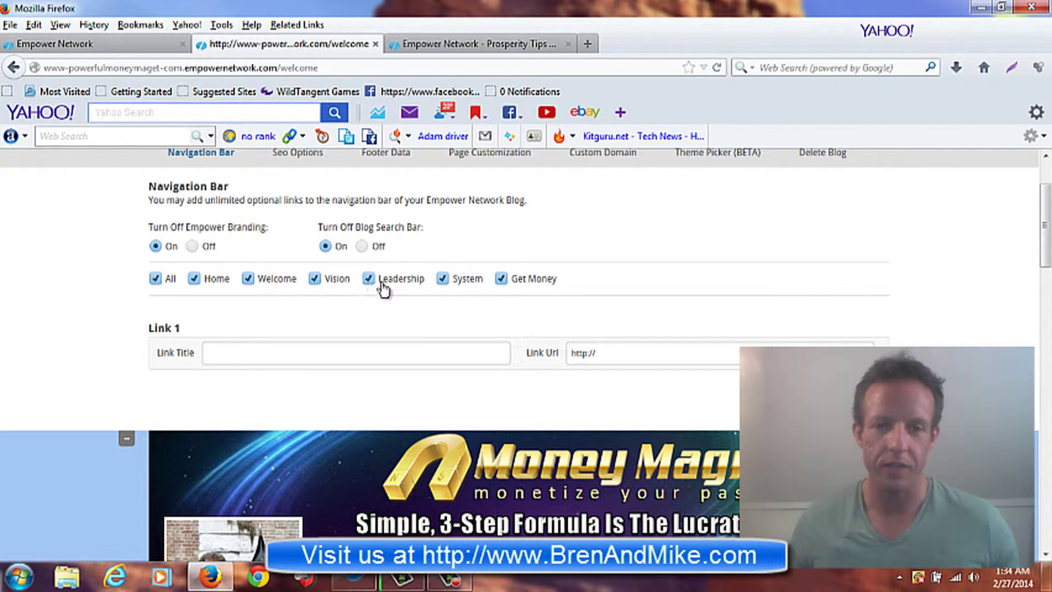
left_click(314, 279)
left_click(248, 279)
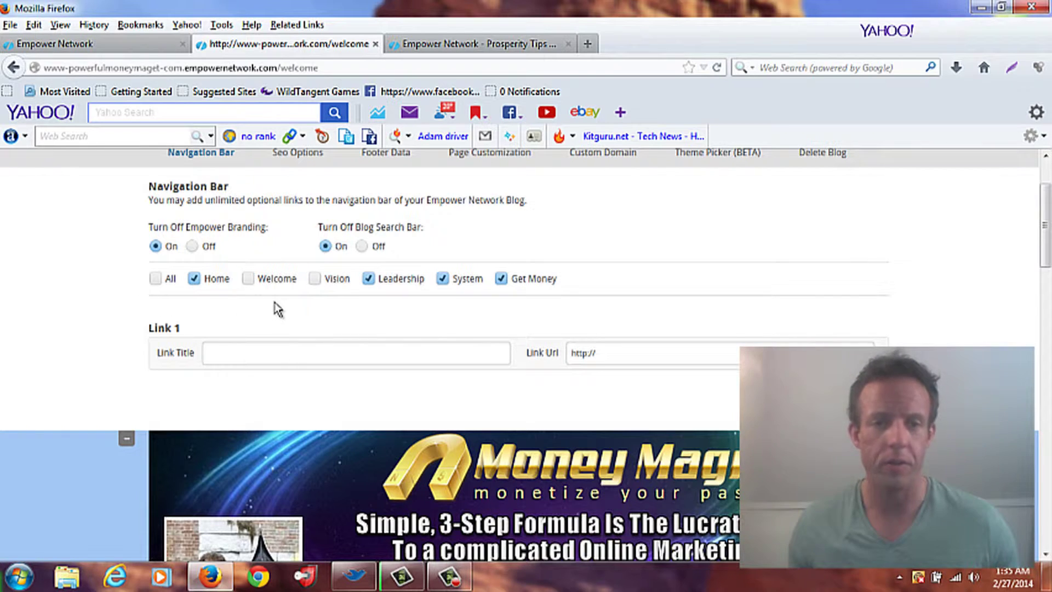
Step: Title Link 1 'About Us' and return to the live Money Magnet blog
left_click(269, 350)
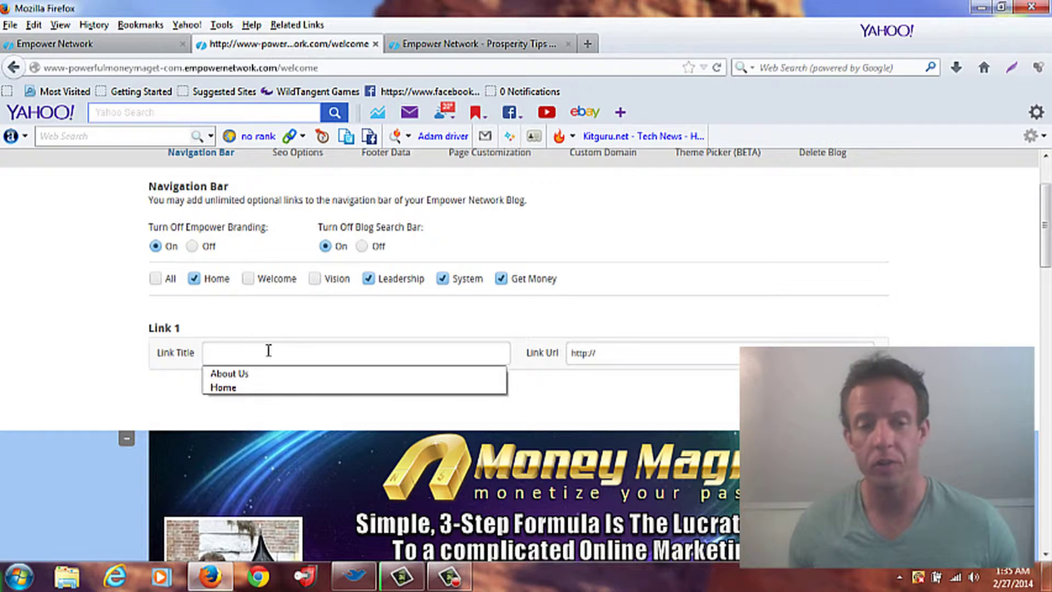
left_click(239, 375)
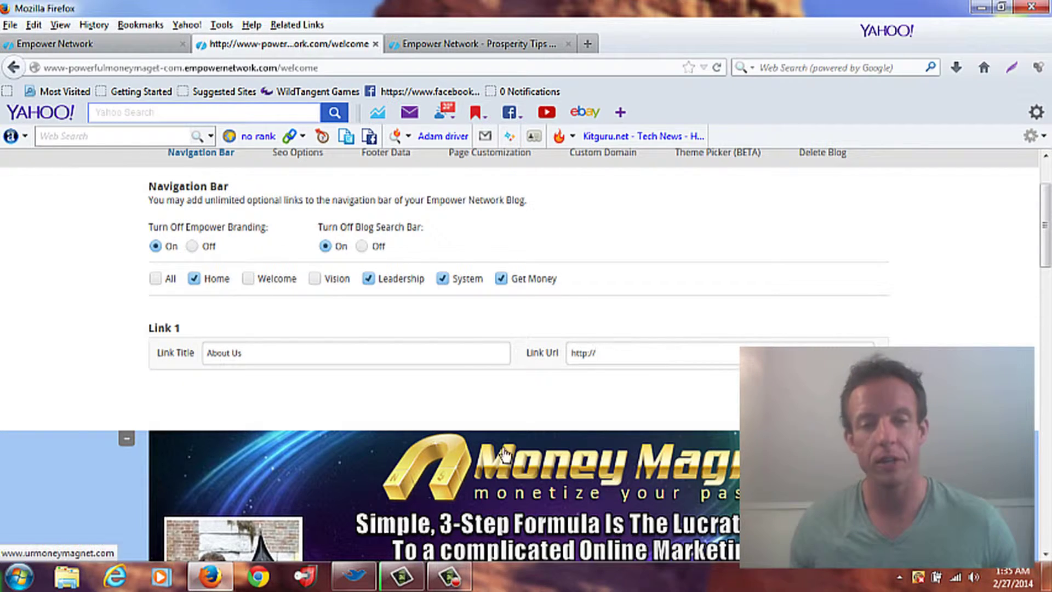
left_click(463, 47)
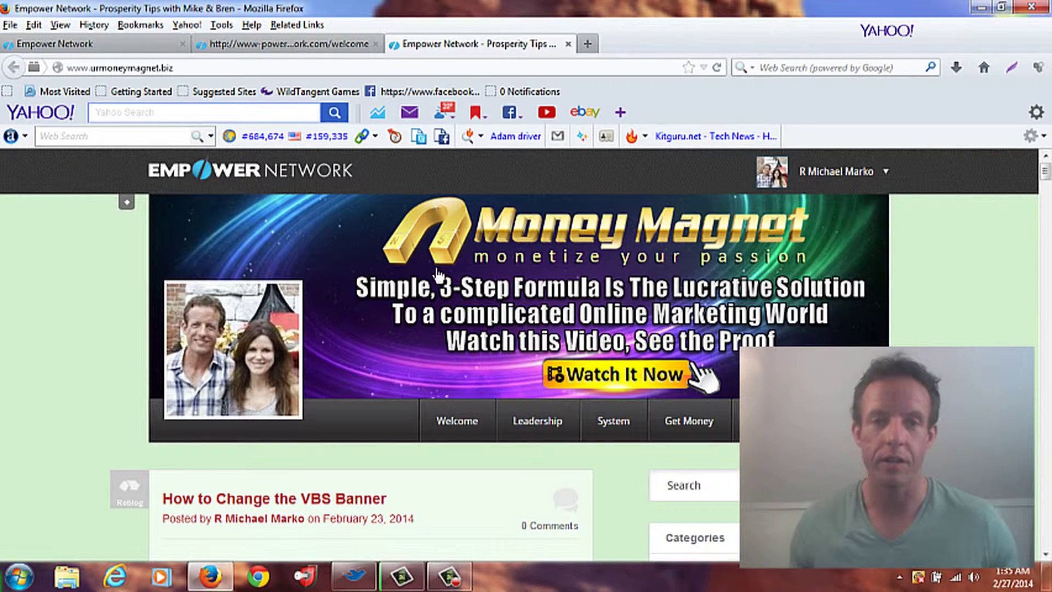
Step: Load the powerfulmoneymagnet.com site in the browser
left_click(194, 67)
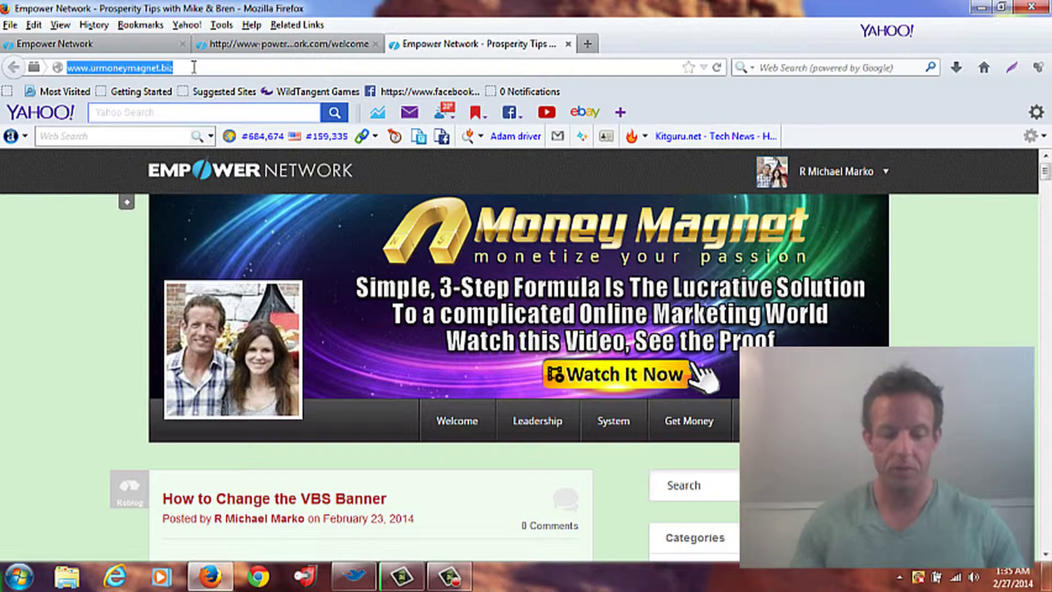
type("www.in")
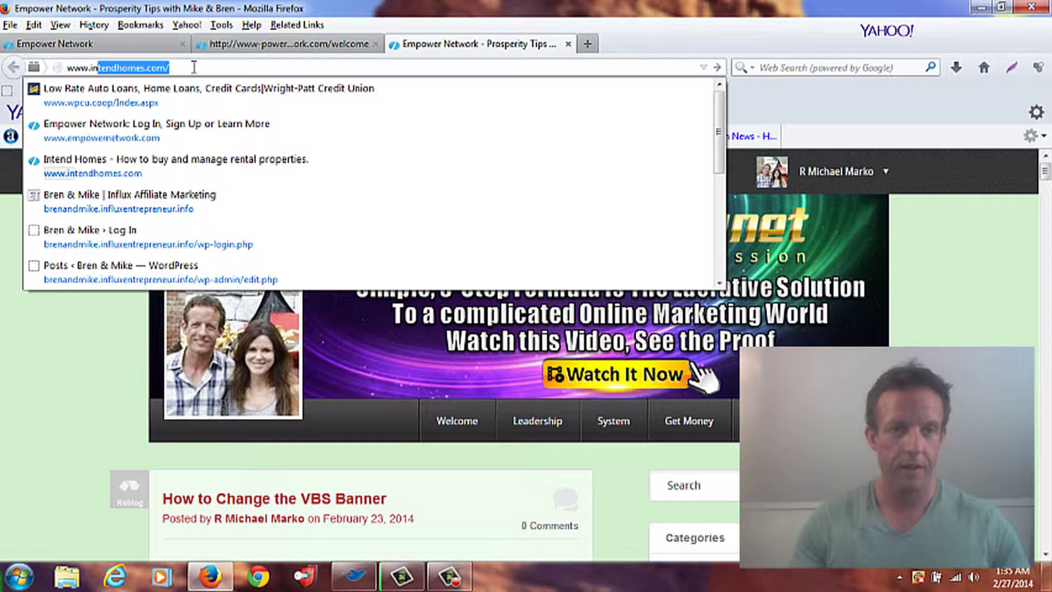
key("BackSpace")
key("BackSpace")
key("BackSpace")
type("powerfulmoneymagne")
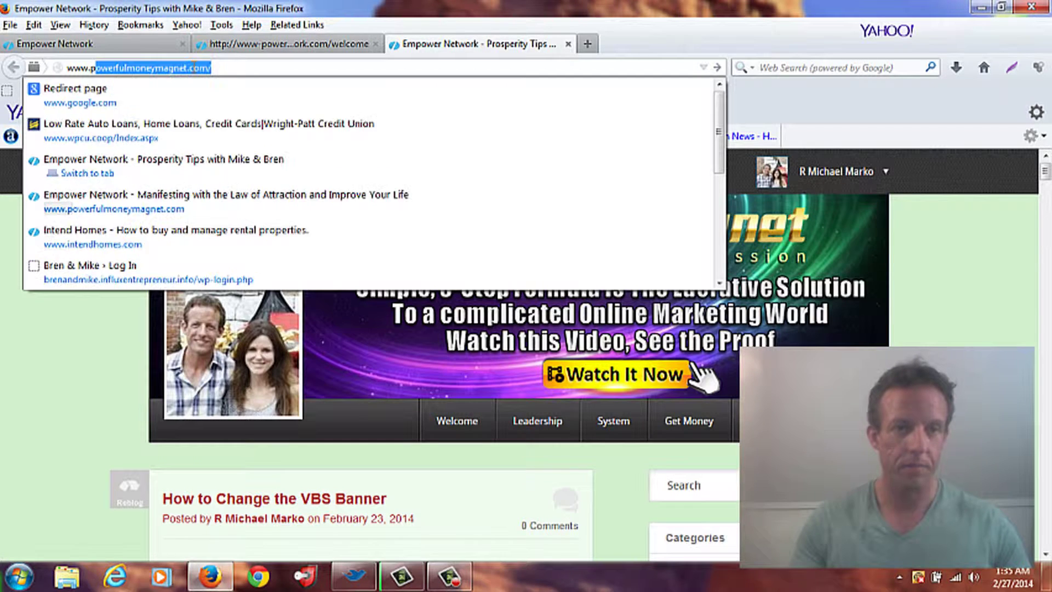
key("Return")
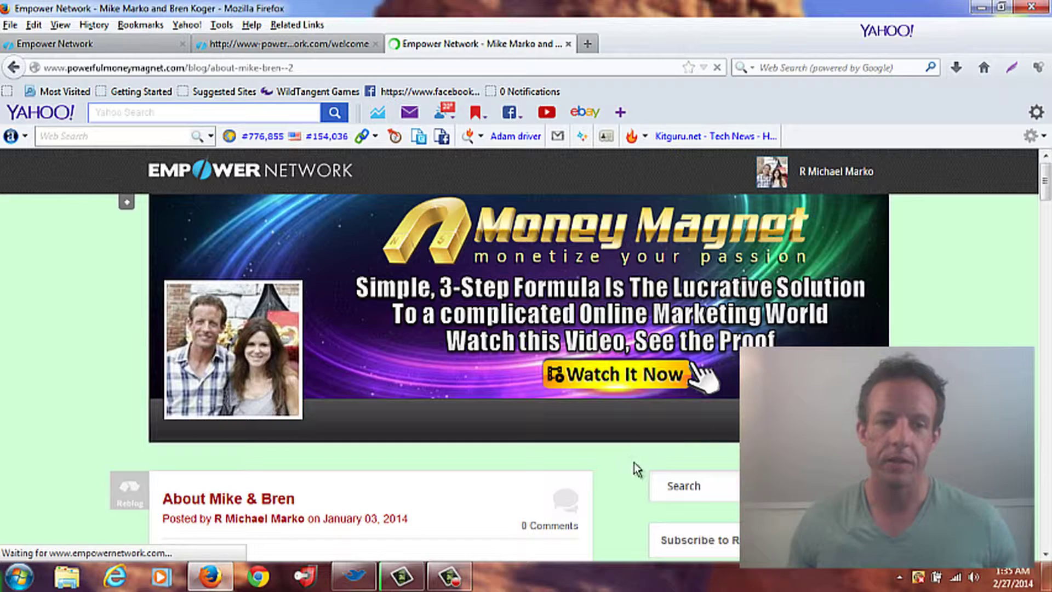
Step: Scroll to the top of the About Mike & Bren post and select its web address
left_click(1046, 473)
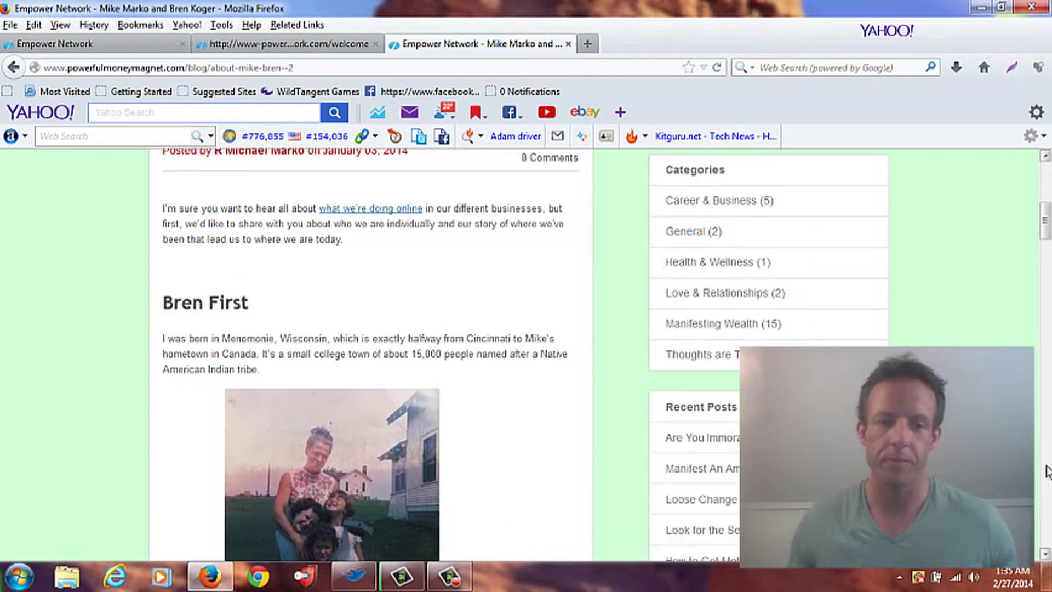
left_click(1046, 473)
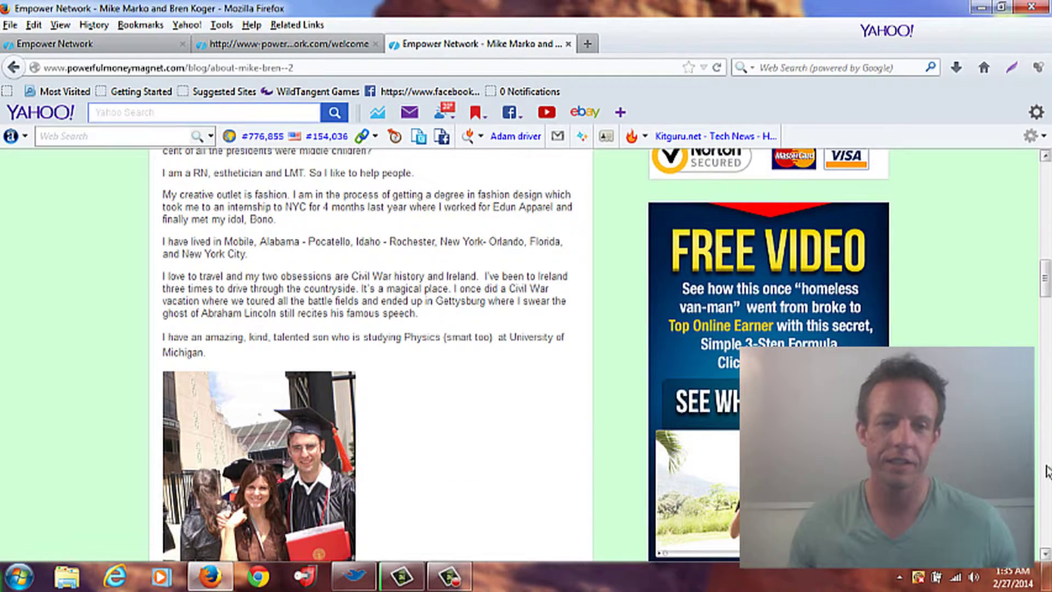
left_click(1046, 472)
left_click(1046, 472)
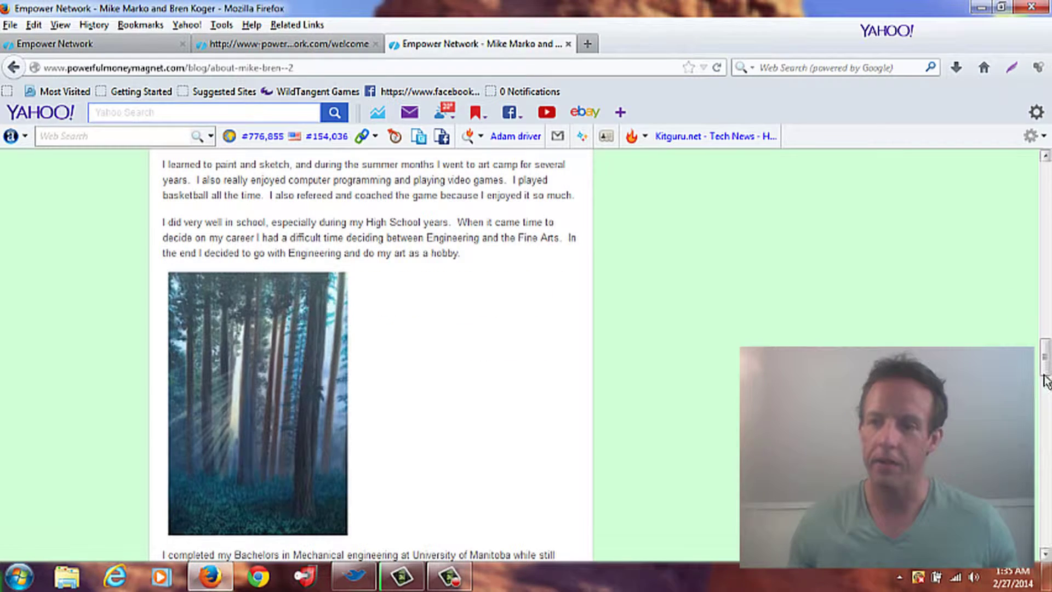
left_click_drag(1045, 380, 1042, 192)
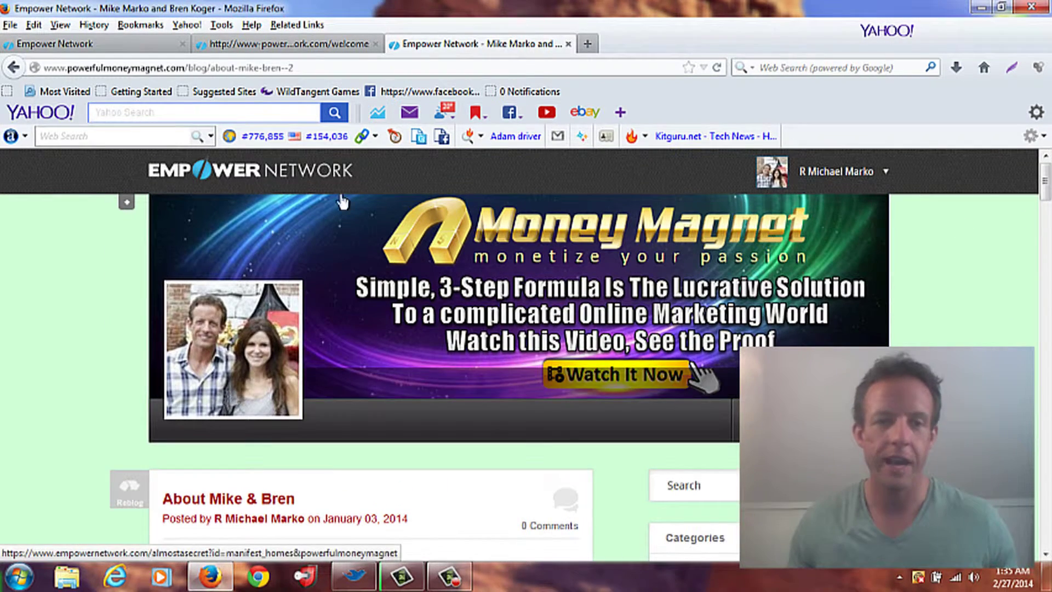
left_click(250, 67)
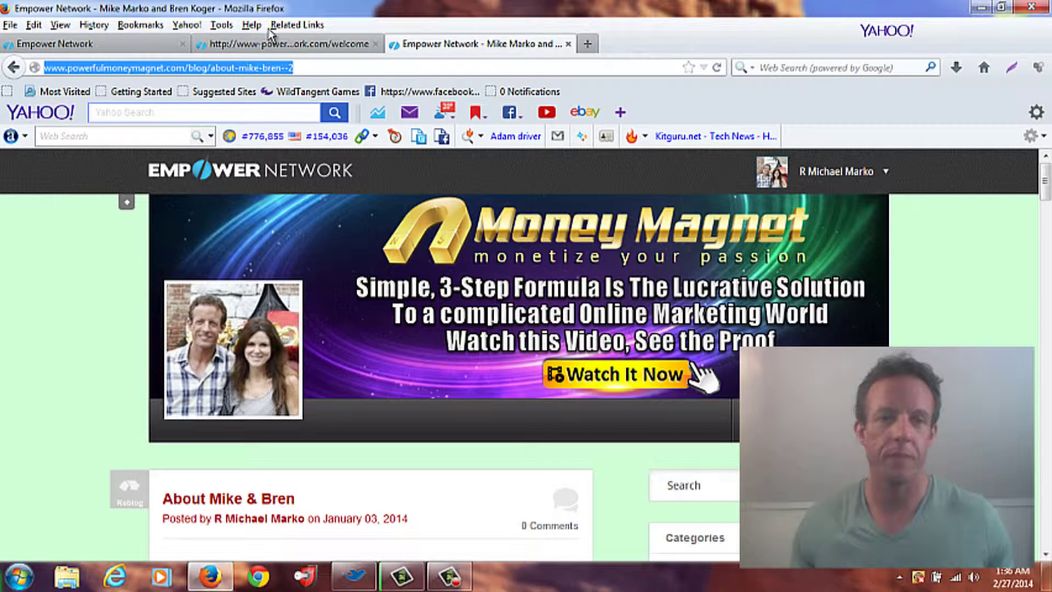
Step: Copy the About Mike & Bren post's web address with Edit > Copy
left_click(303, 46)
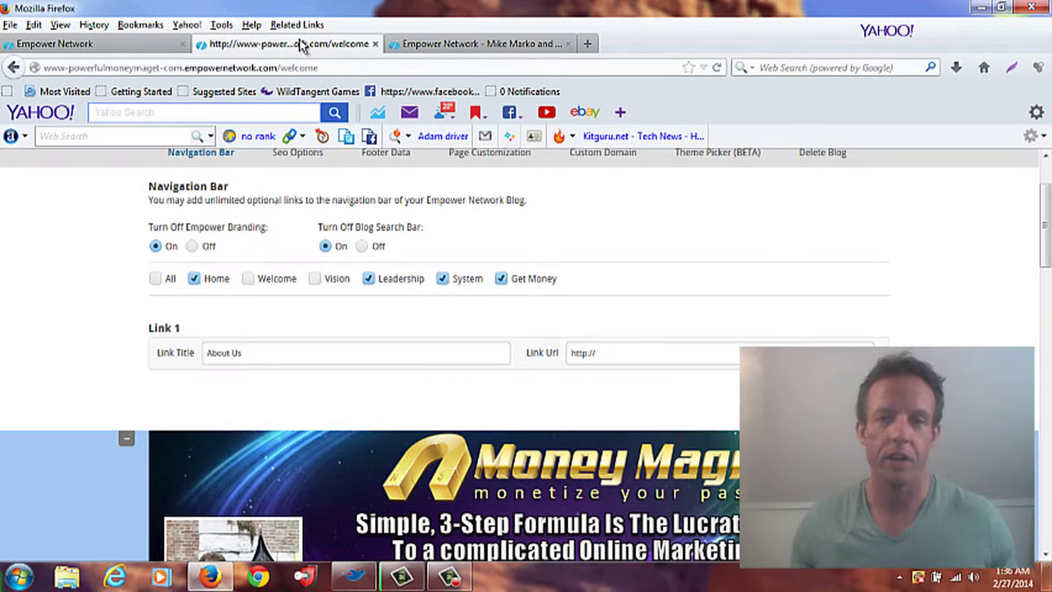
left_click(649, 351)
key("ctrl+a")
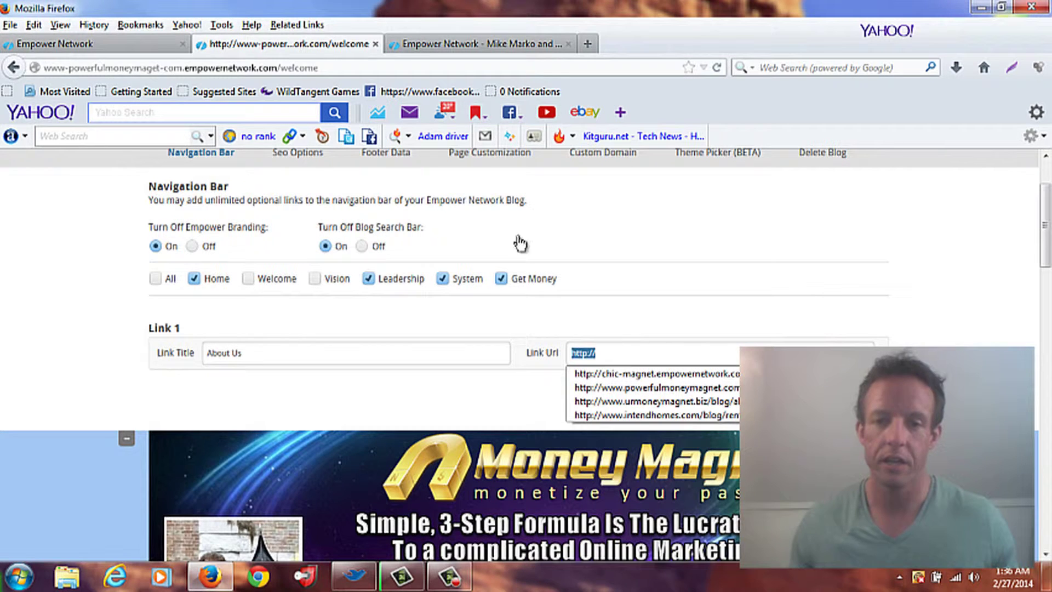
left_click(399, 47)
left_click(253, 68)
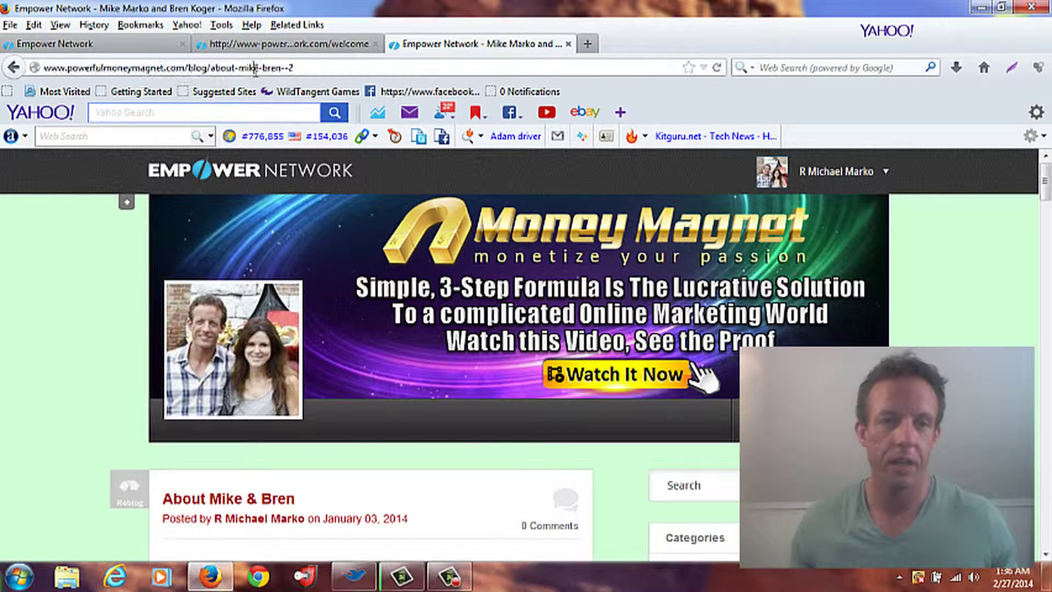
left_click_drag(295, 68, 36, 70)
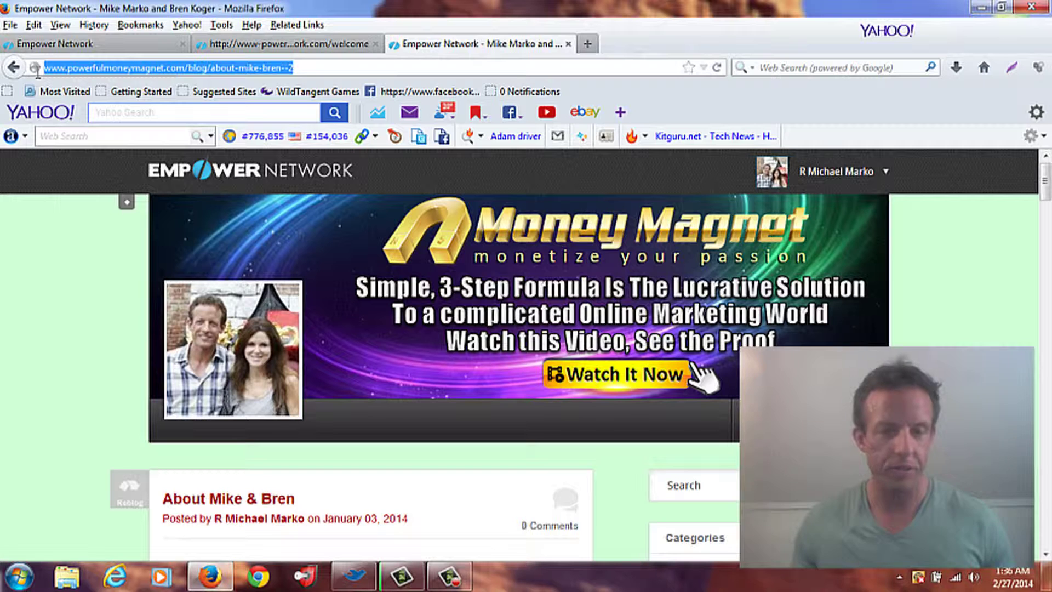
left_click(34, 25)
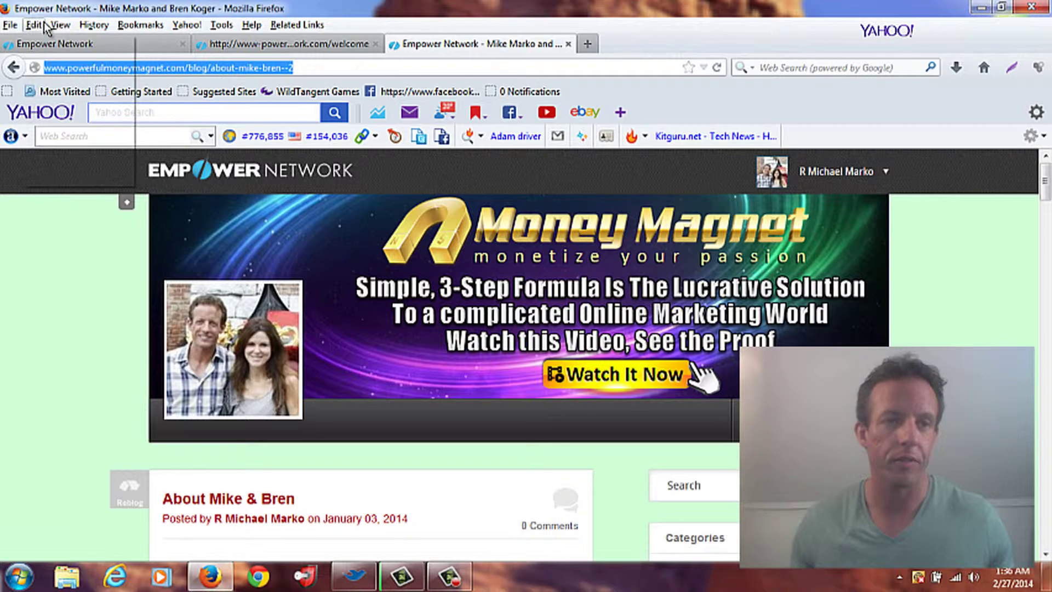
left_click(77, 100)
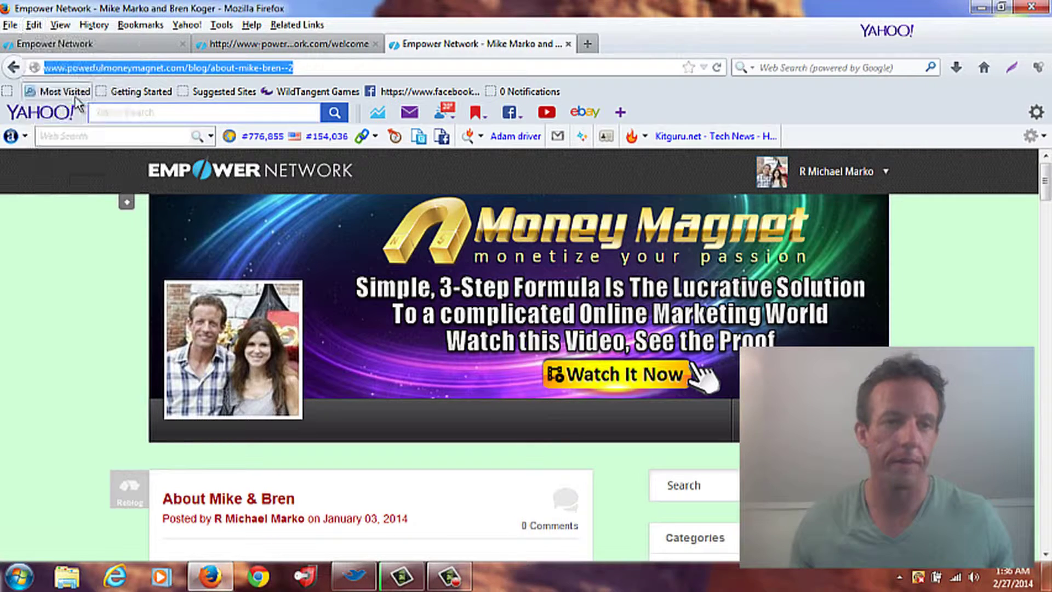
Step: Paste the post's address into Link 1's URL so About Us points to it
left_click(236, 44)
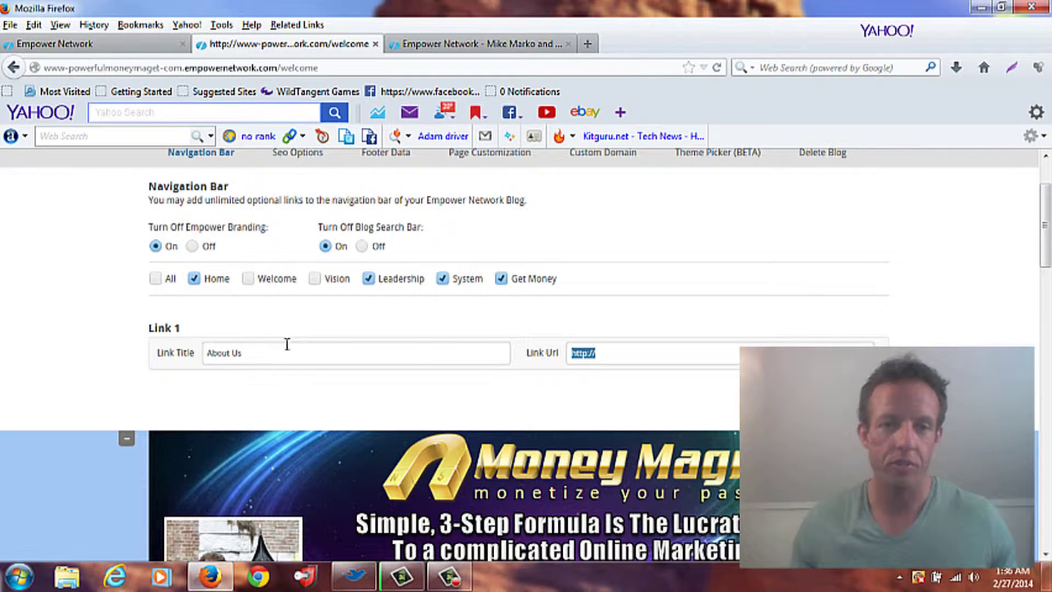
left_click(632, 350)
left_click_drag(632, 350, 567, 352)
key("ctrl+v")
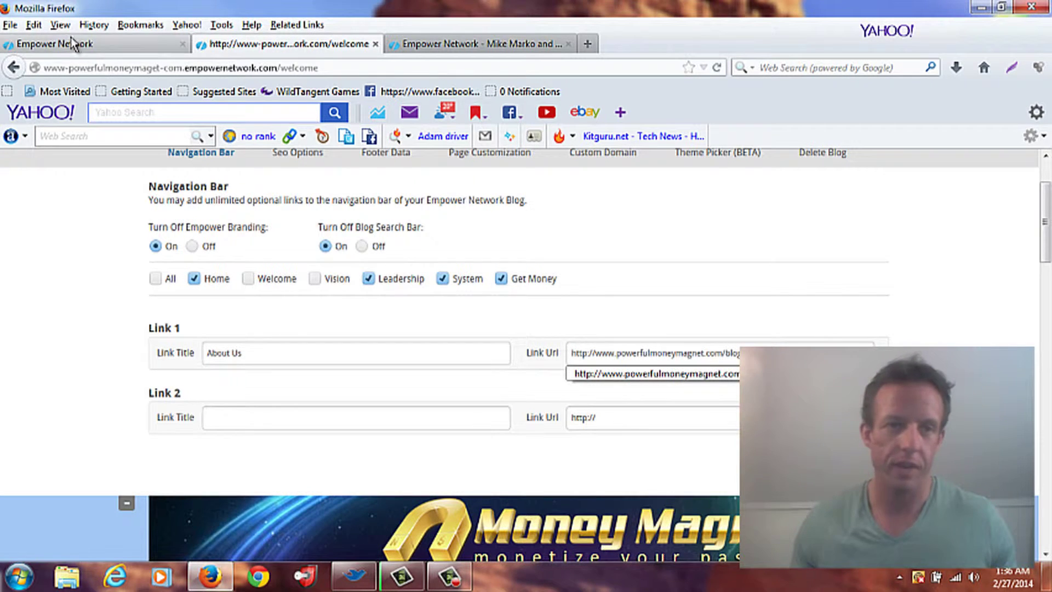
left_click(44, 23)
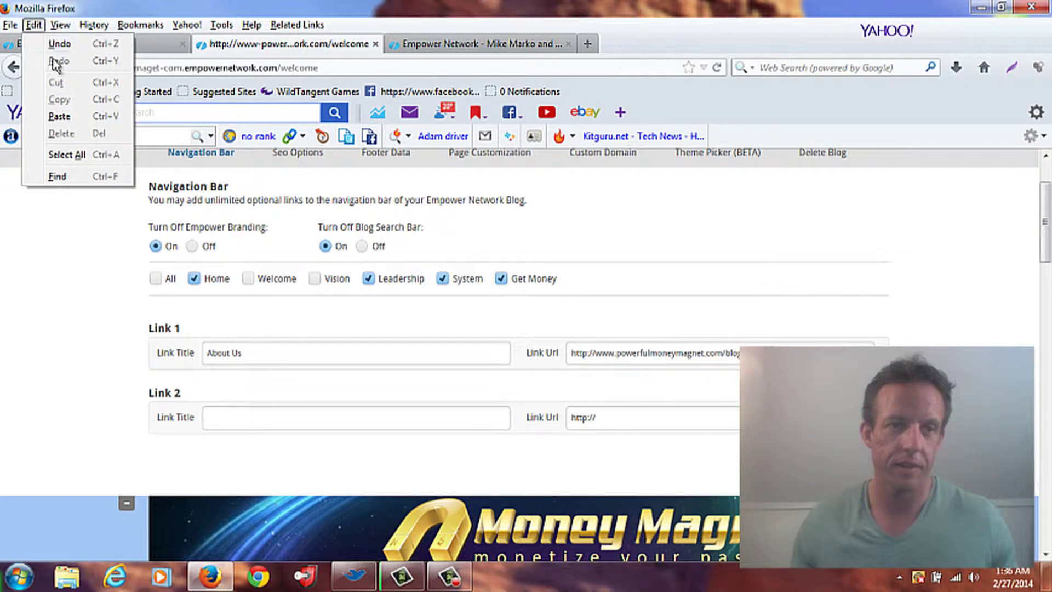
left_click(737, 271)
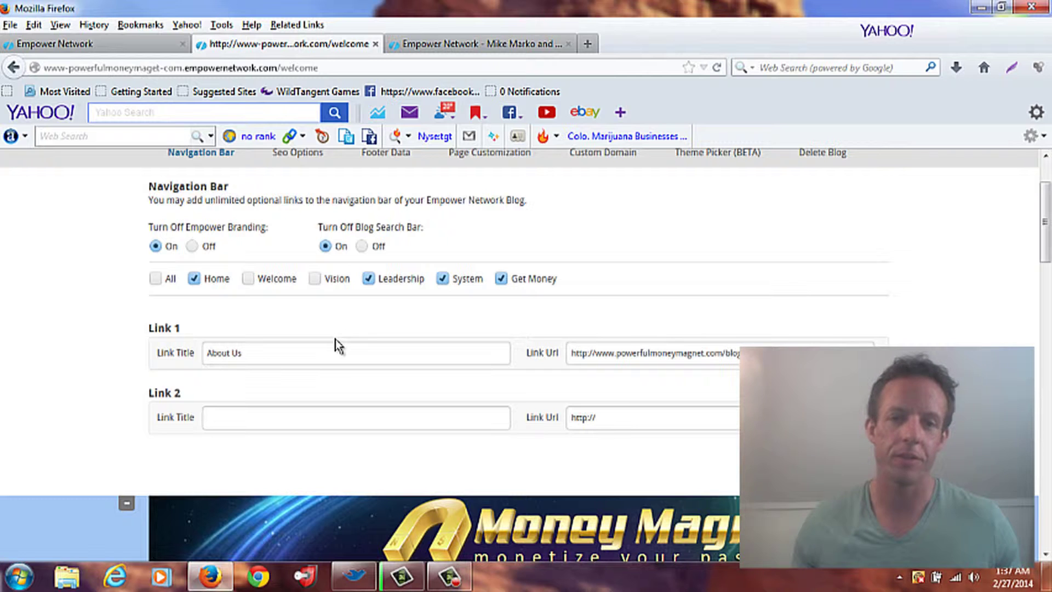
scroll(335, 340, "up", 3)
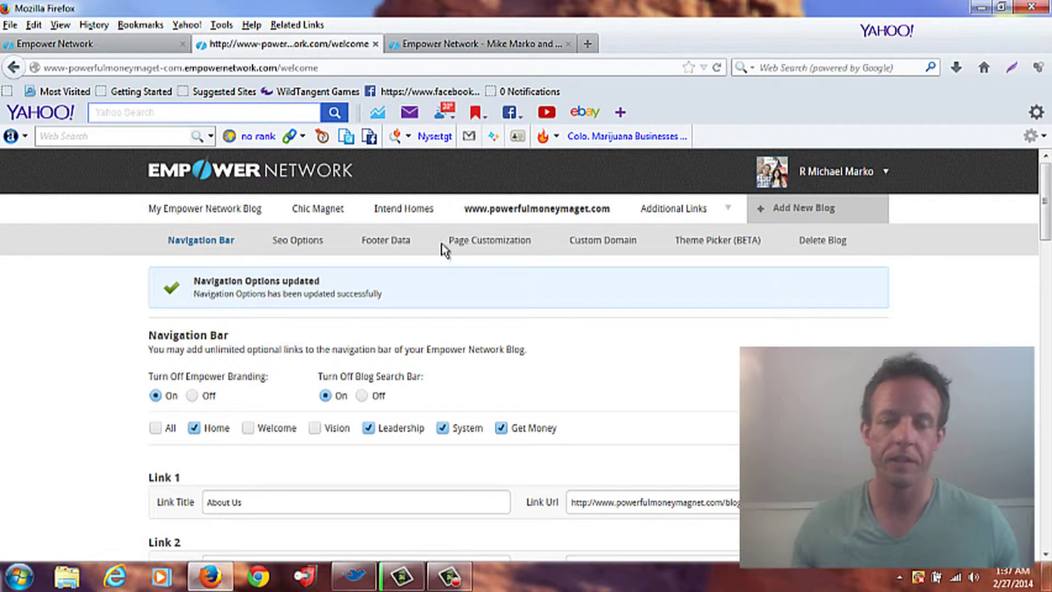
left_click(391, 243)
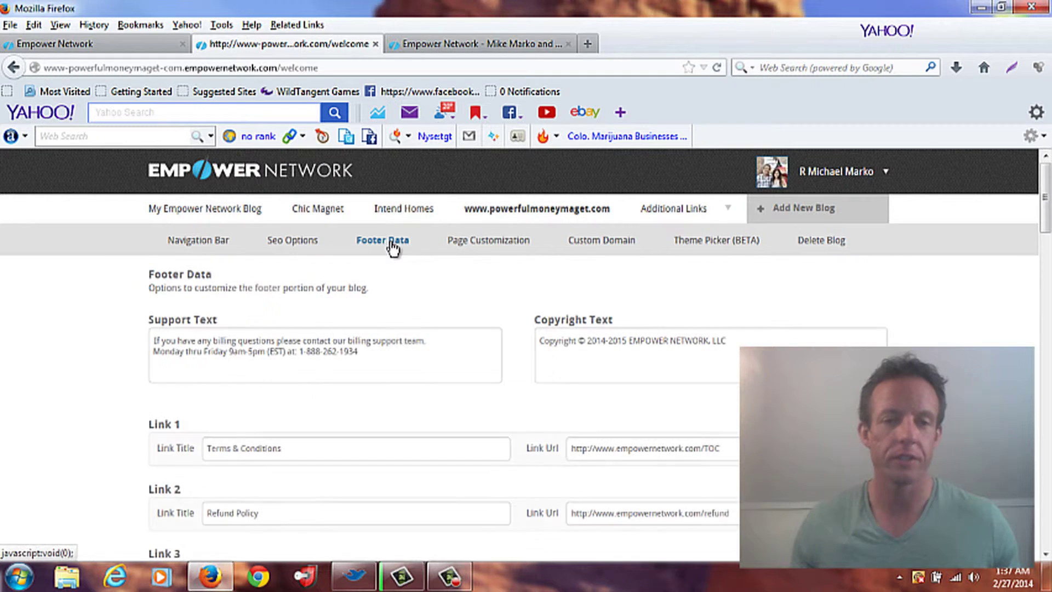
scroll(462, 360, "down", 3)
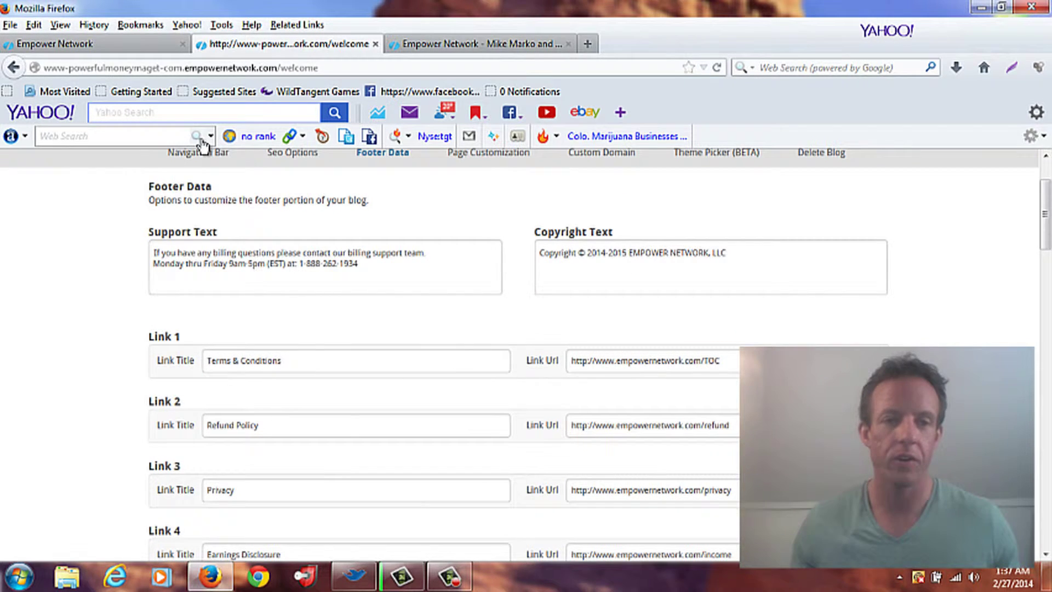
scroll(346, 274, "down", 6)
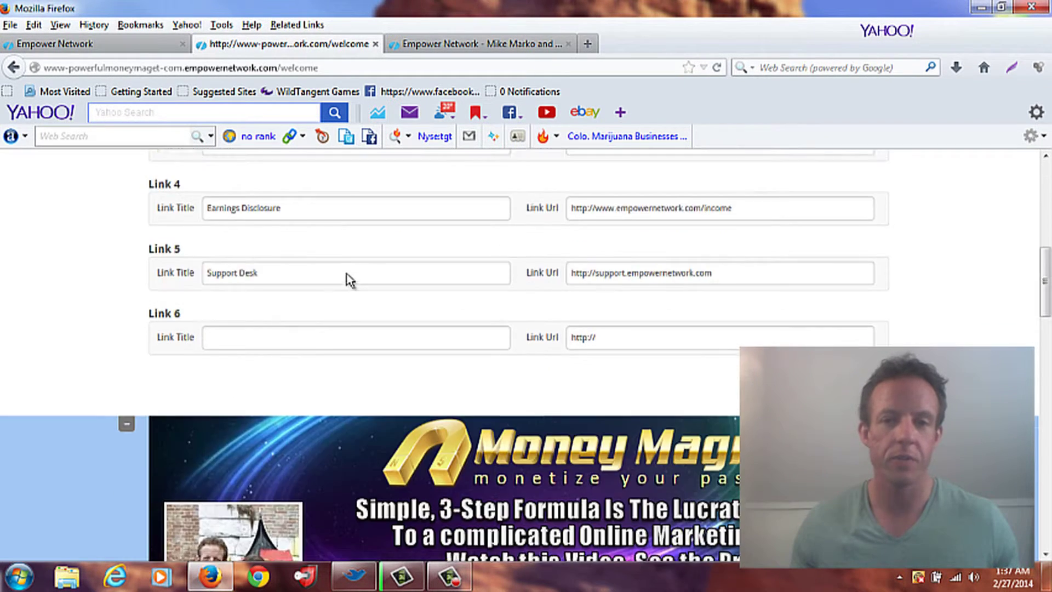
scroll(351, 279, "down", 20)
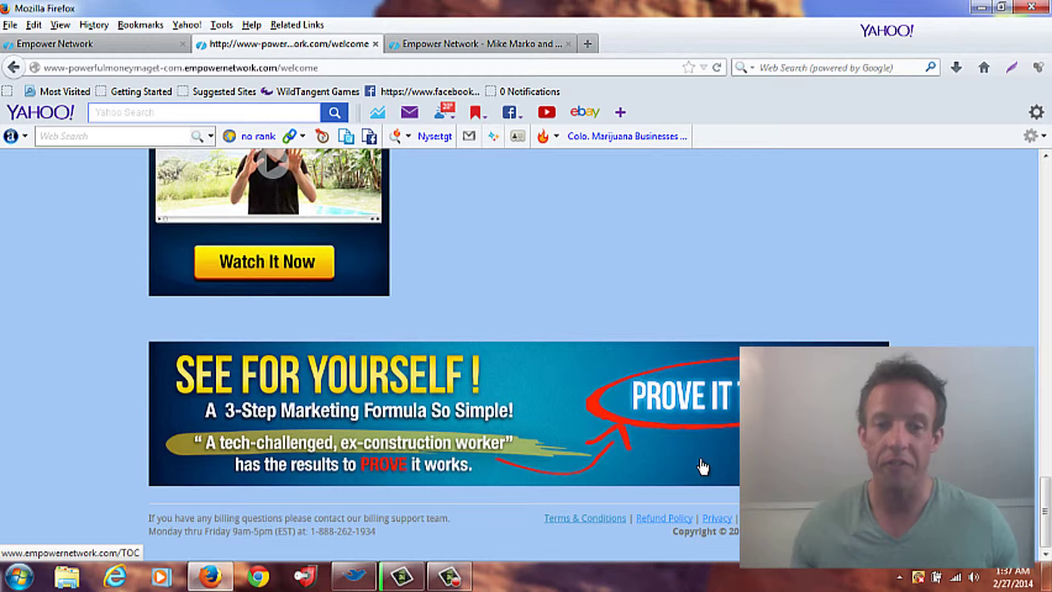
scroll(1045, 184, "up", 10)
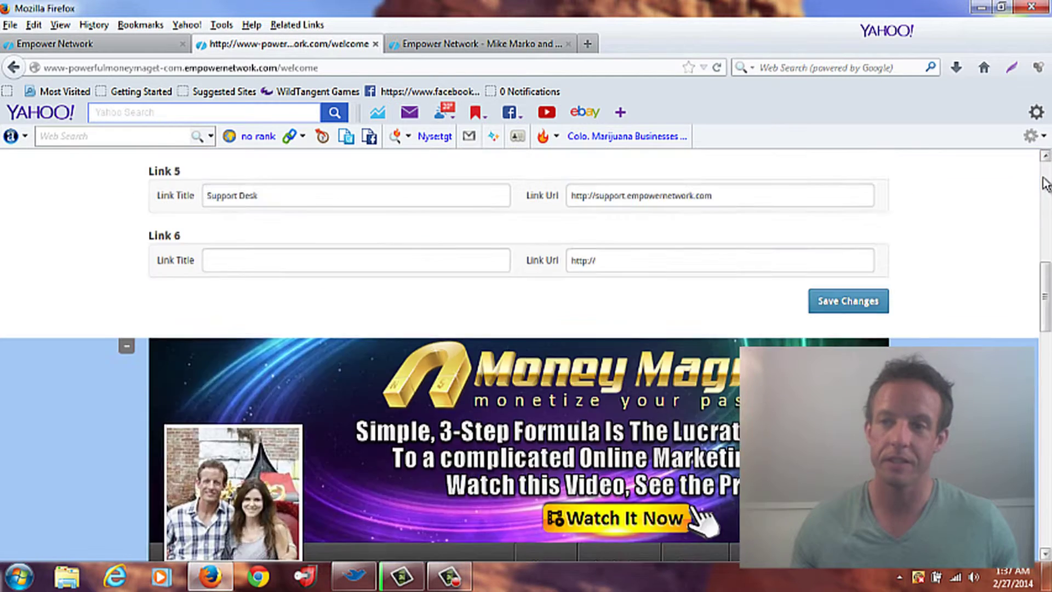
left_click_drag(1046, 184, 1048, 204)
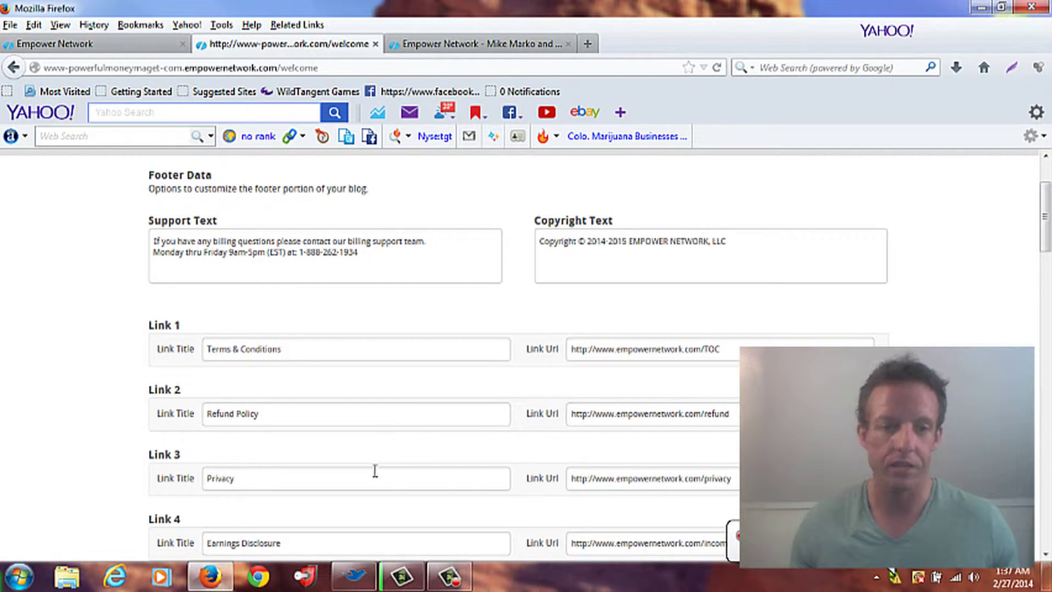
scroll(387, 480, "down", 3)
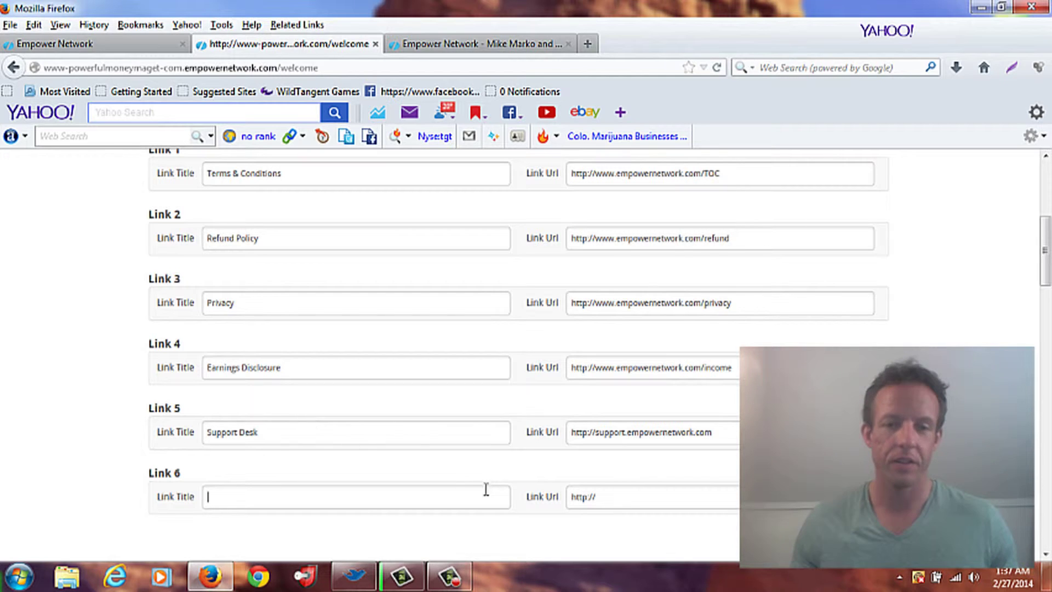
left_click(592, 495)
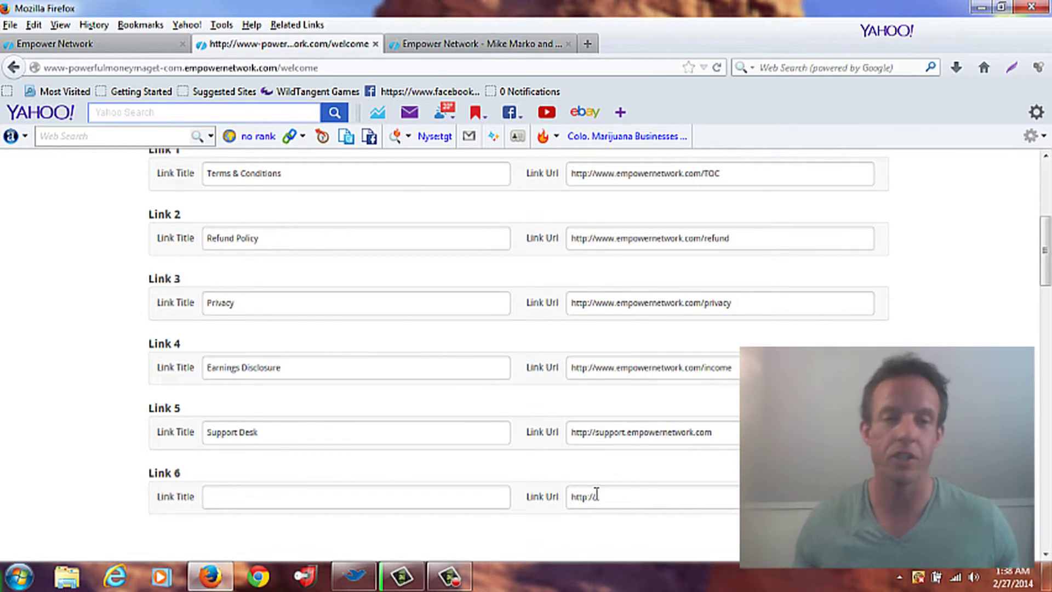
scroll(596, 493, "up", 5)
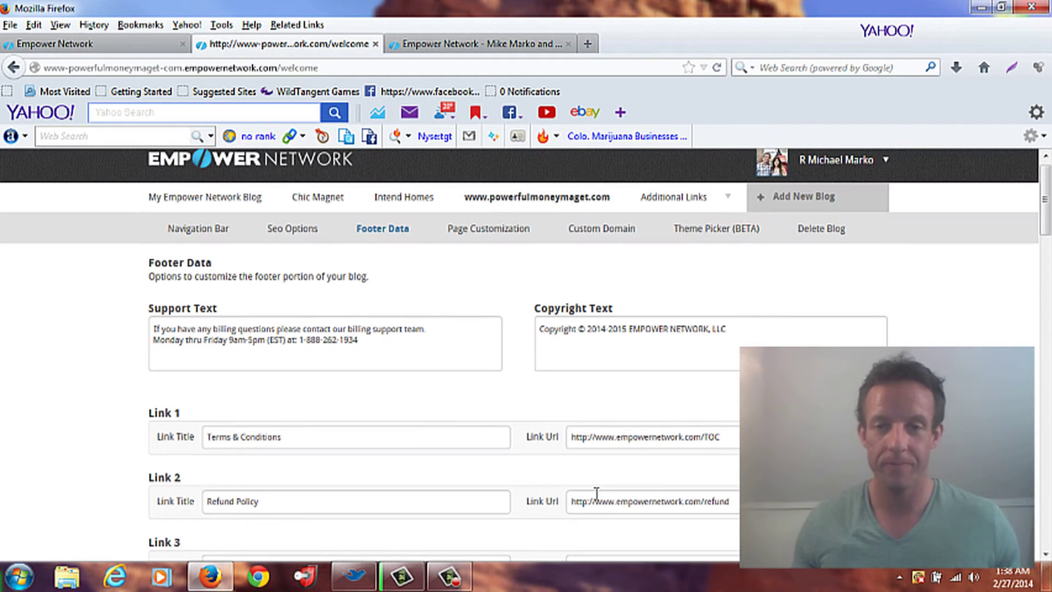